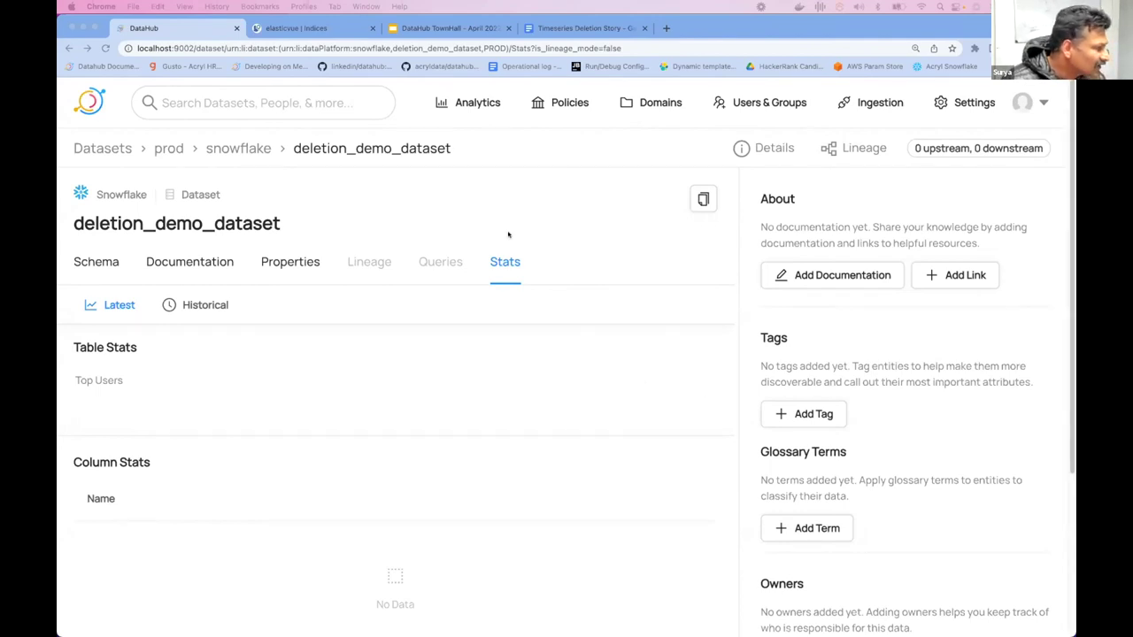
Reload the Stats page of deletion_demo_dataset in DataHub to check its current statistics.
left_click(317, 217)
left_click(105, 49)
left_click(105, 48)
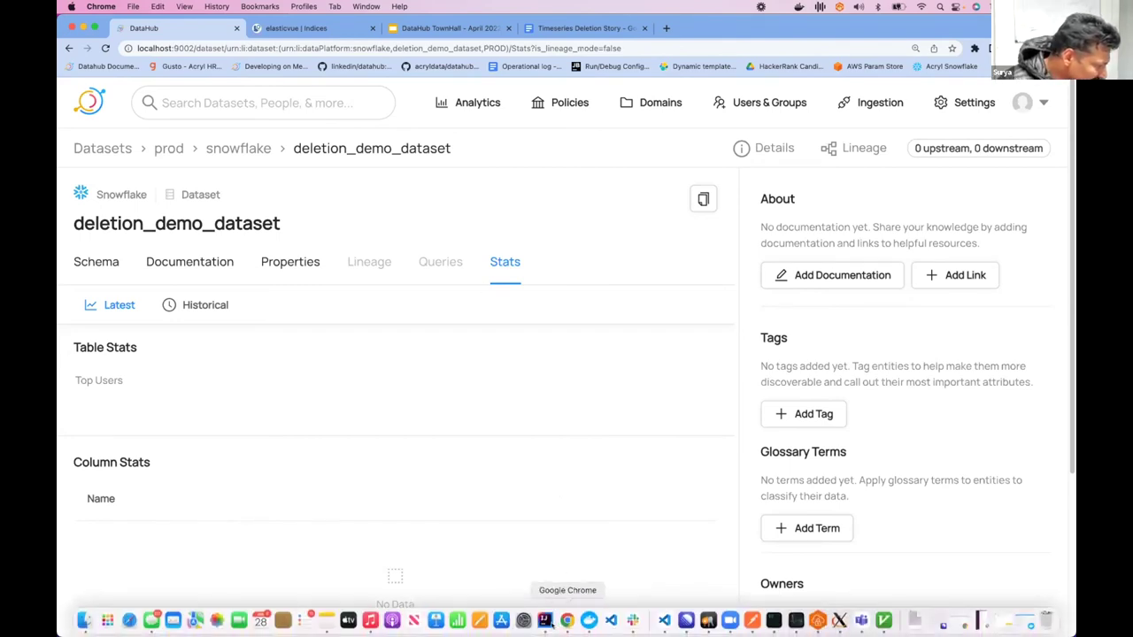
Switch to IntelliJ IDEA and run python3 ingest_profiles.py in the datahub CLI terminal.
left_click(544, 622)
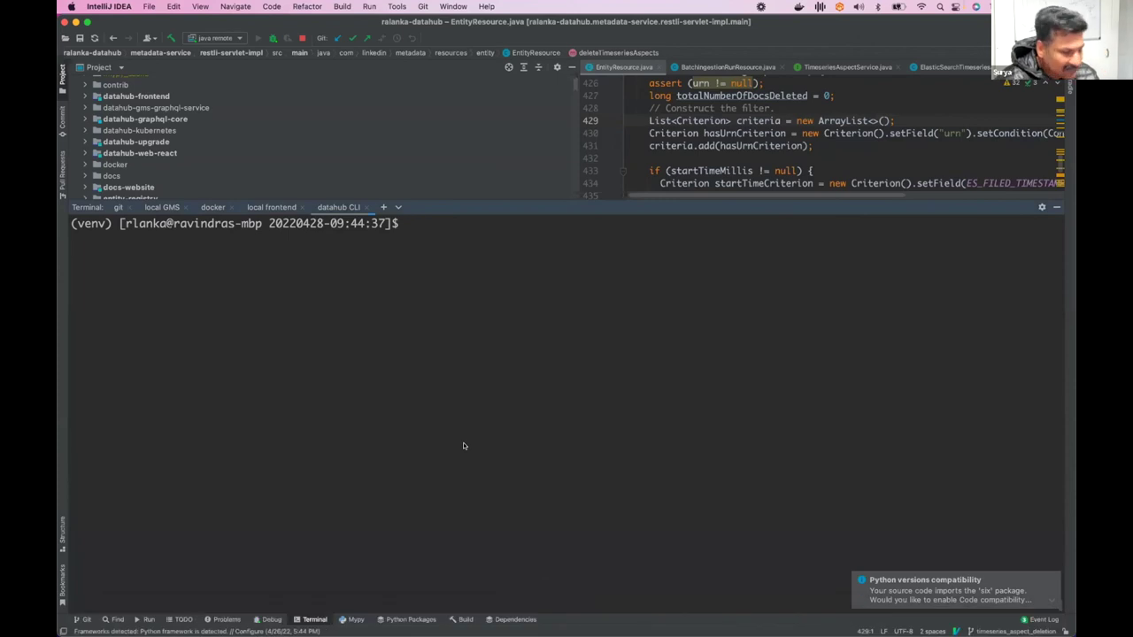
key("Up")
key("Return")
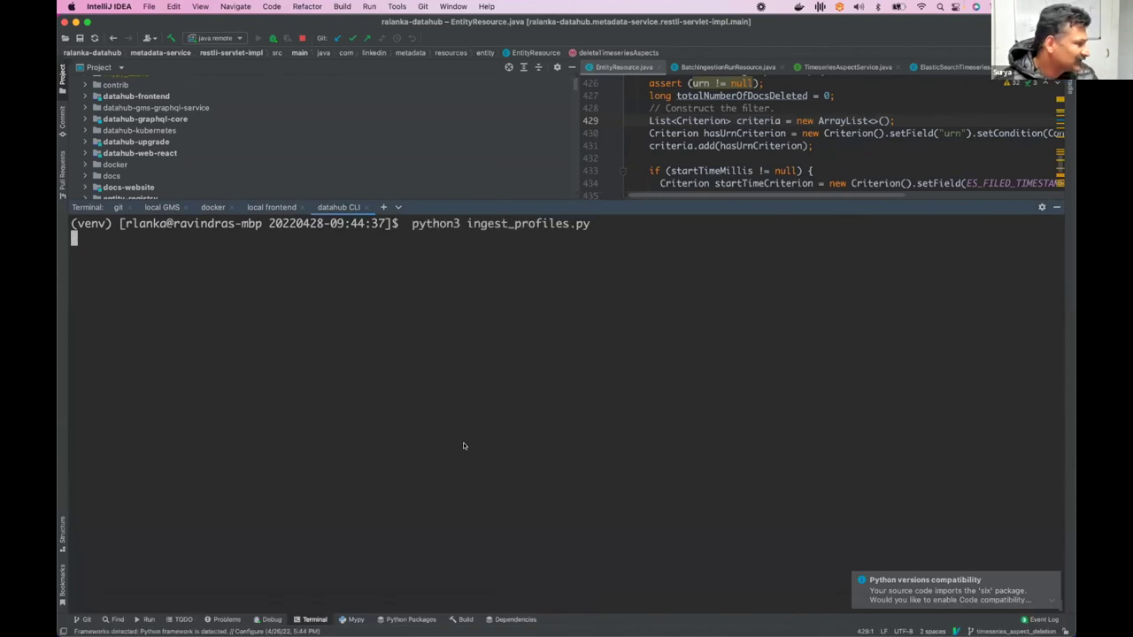
Switch to Chrome, reload the dataset's Stats page and show the historical profiling runs for the past 1 month.
key("super+Tab")
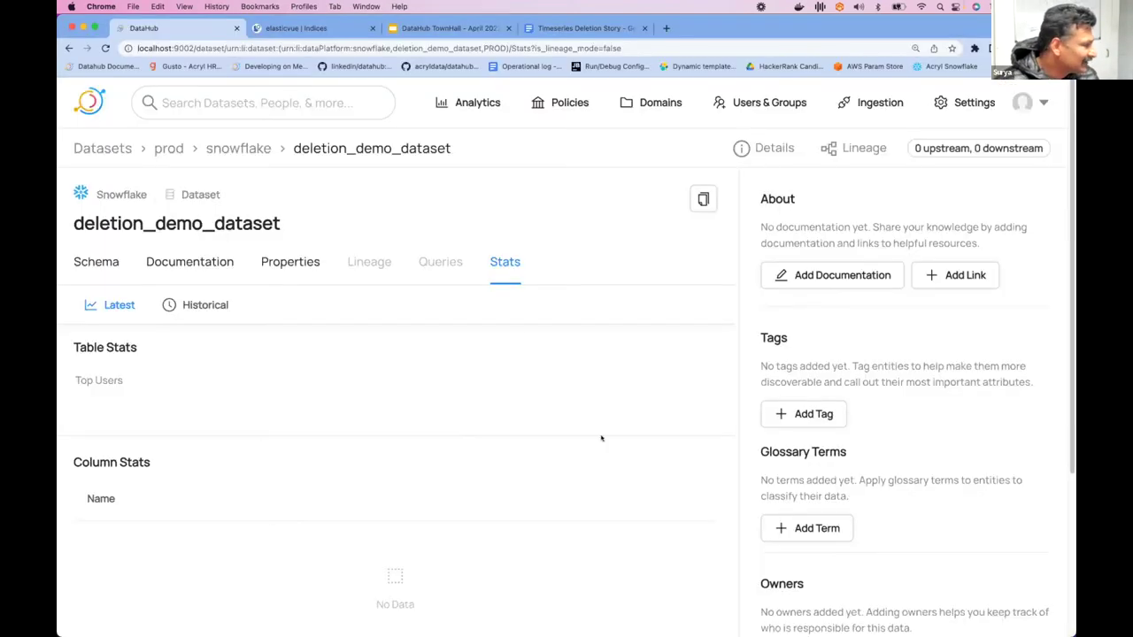
left_click(105, 47)
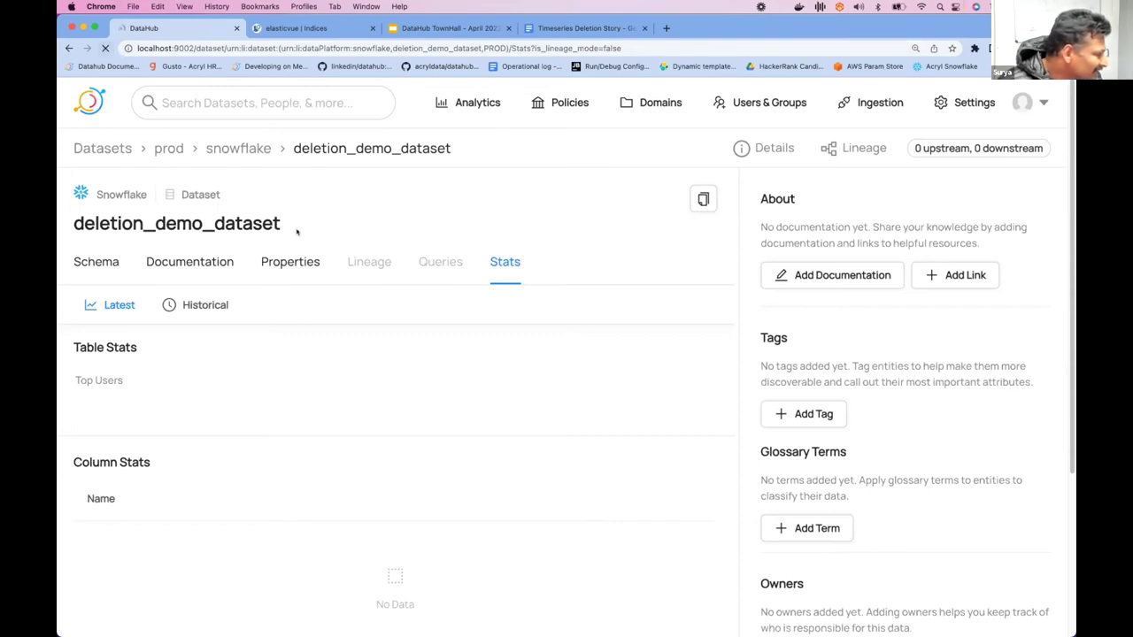
left_click(208, 307)
left_click(684, 305)
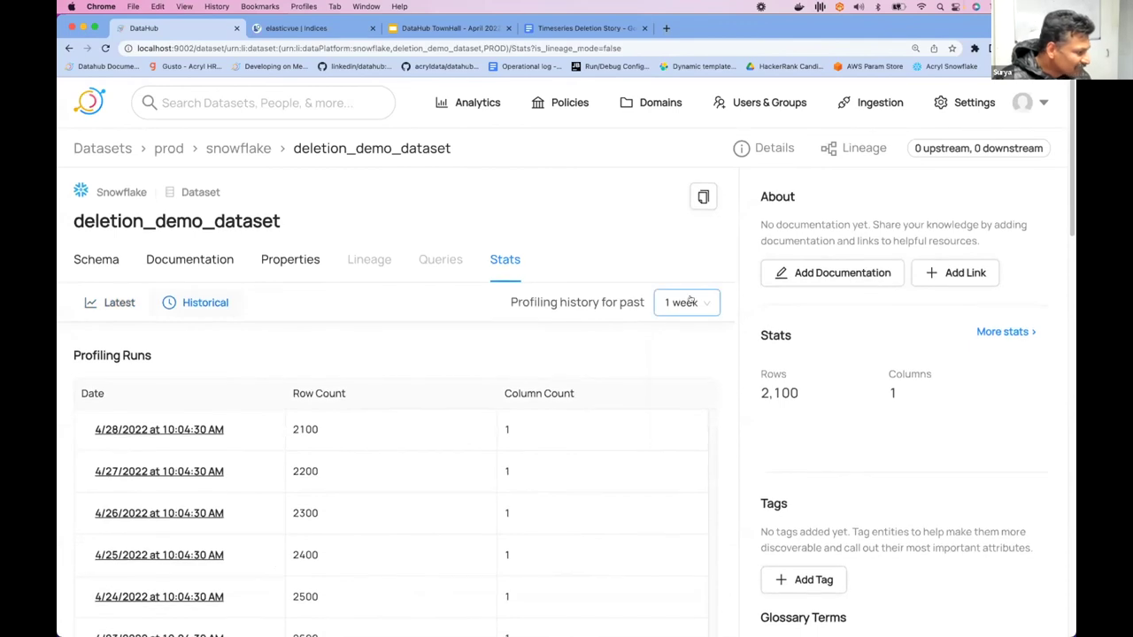
left_click(683, 391)
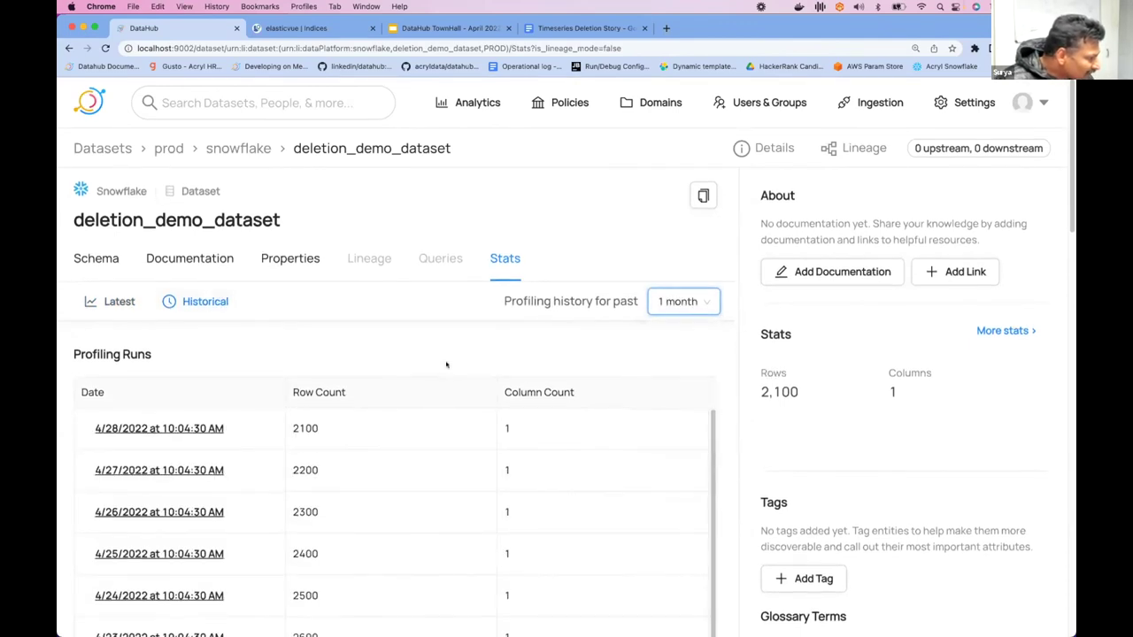
Examine the dataset's list of profiling runs and the row and column count charts over time.
scroll(531, 363, "down", 3)
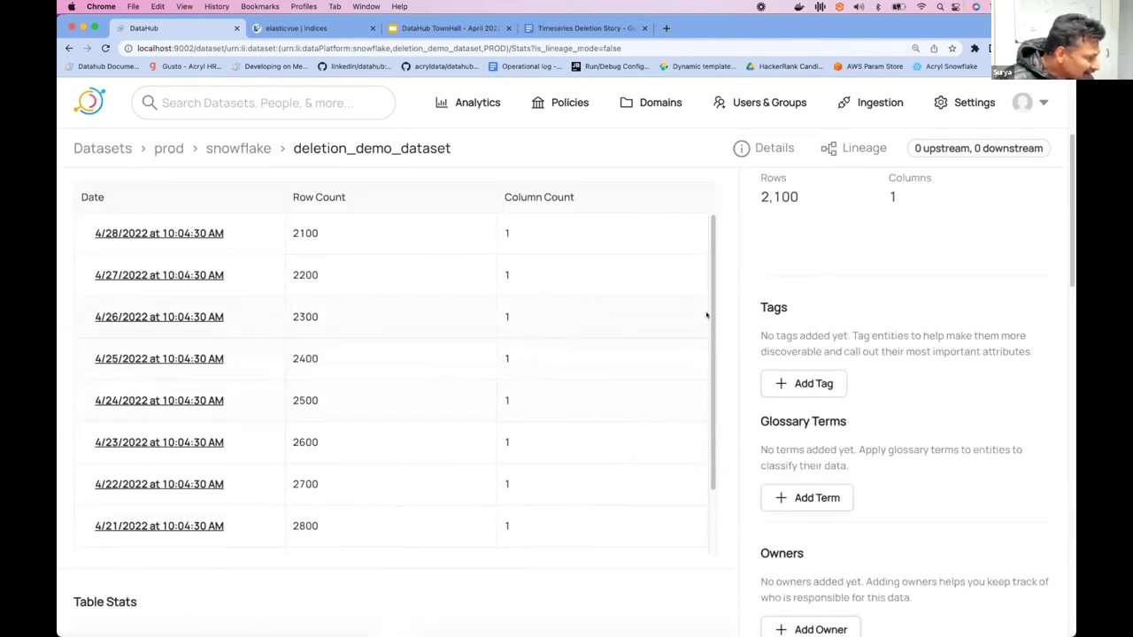
scroll(681, 297, "down", 2)
scroll(425, 295, "up", 2)
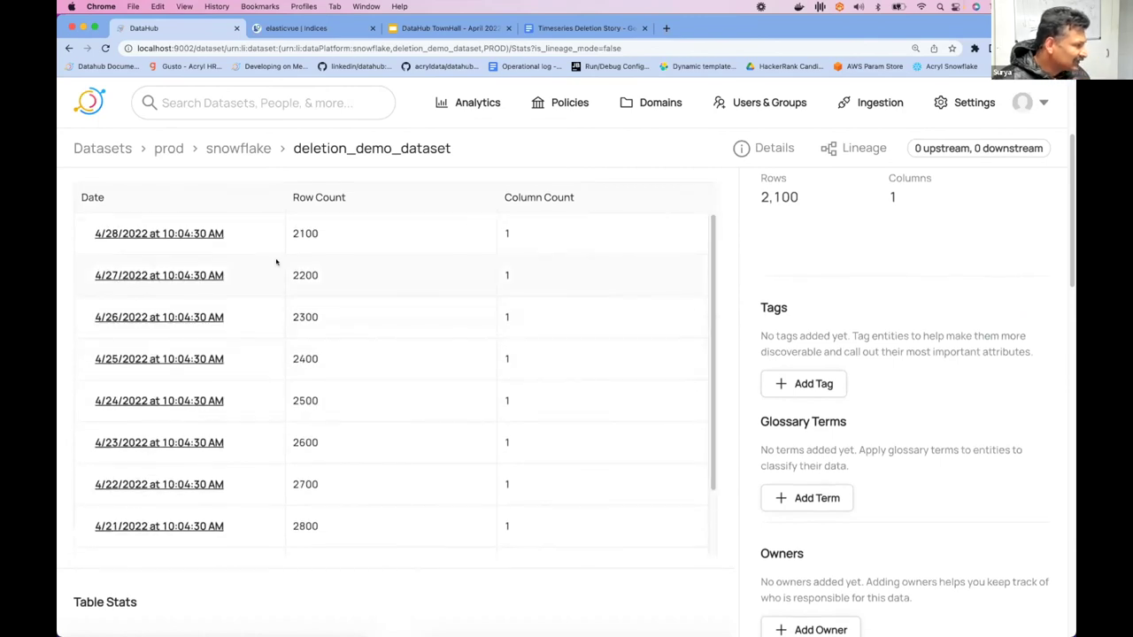
scroll(316, 296, "up", 3)
scroll(382, 361, "down", 6)
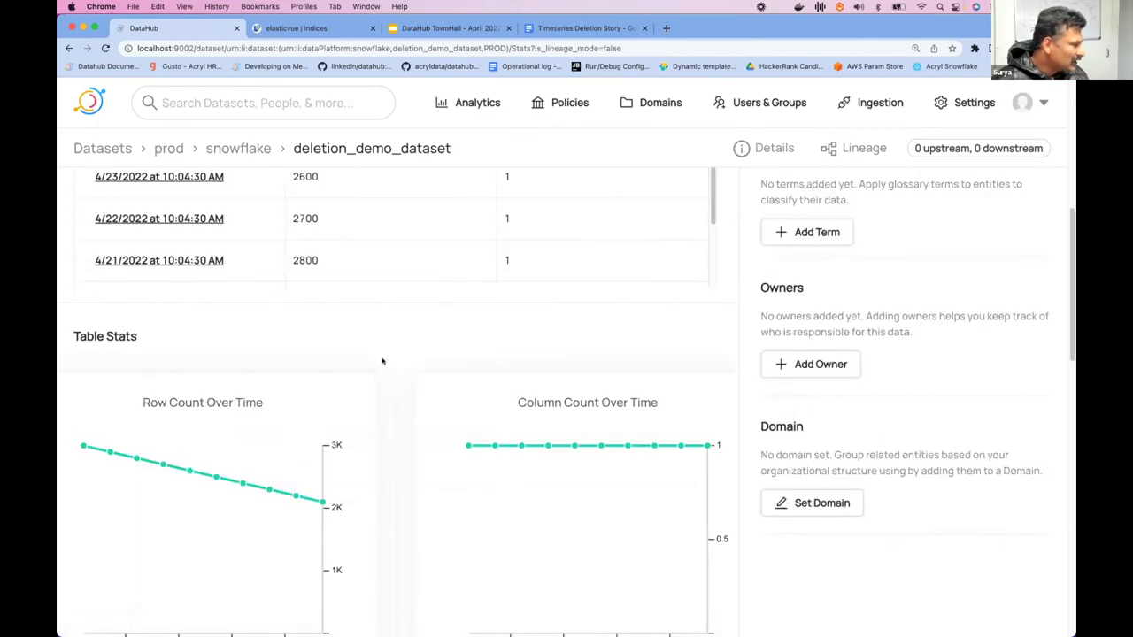
scroll(382, 361, "up", 2)
scroll(382, 361, "up", 5)
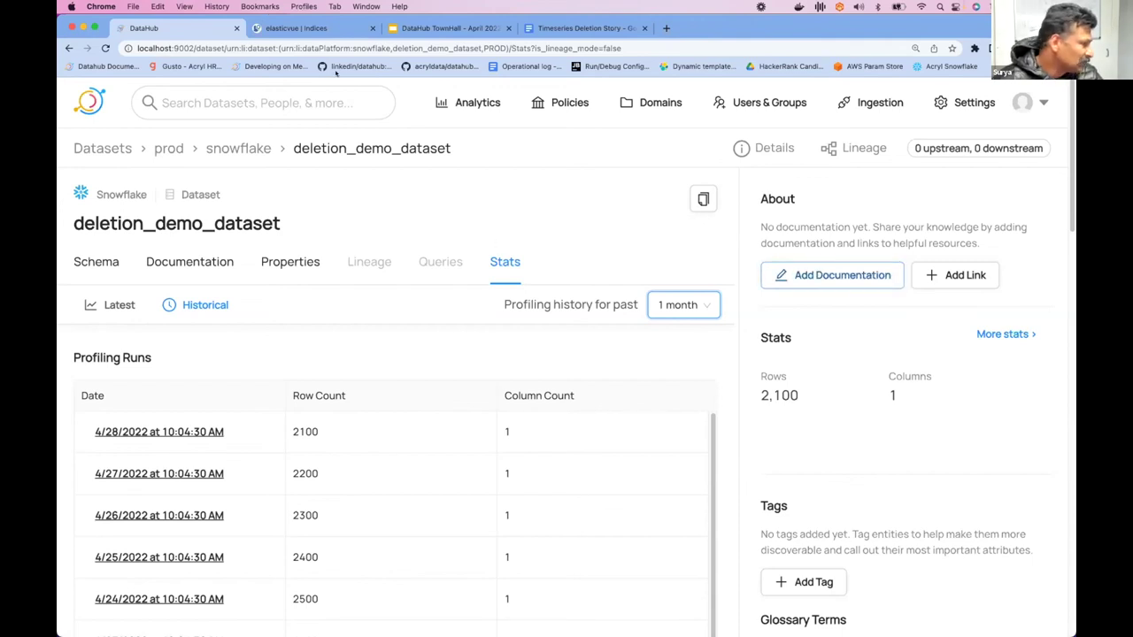
Filter the Elasticvue indices by "profi" and reload the list to check the dataset profile index.
left_click(309, 28)
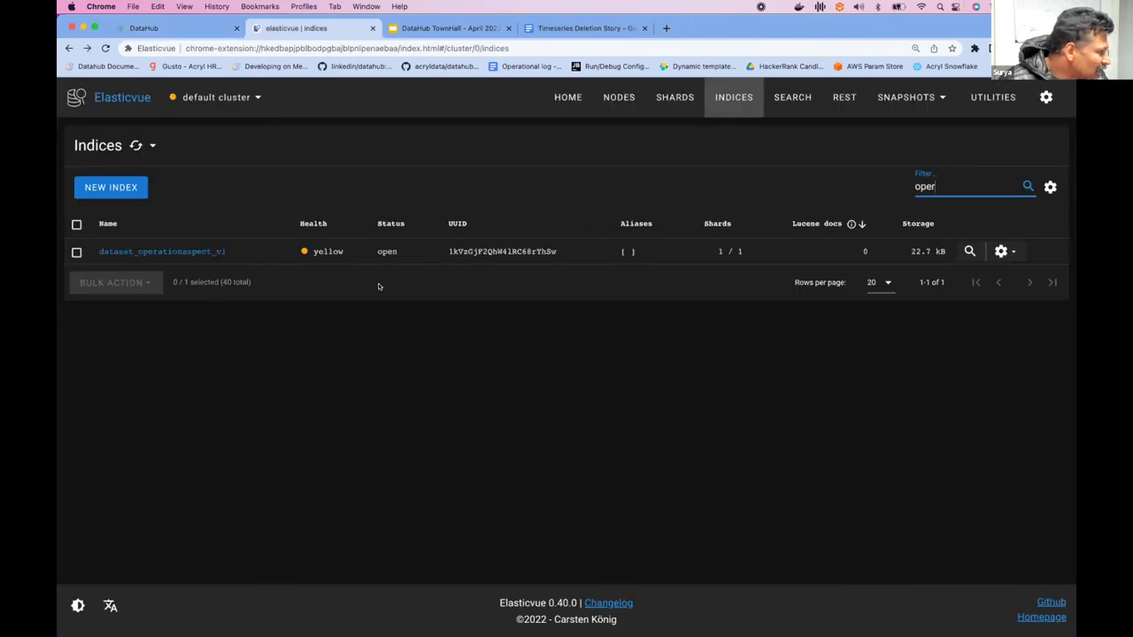
left_click_drag(970, 183, 893, 186)
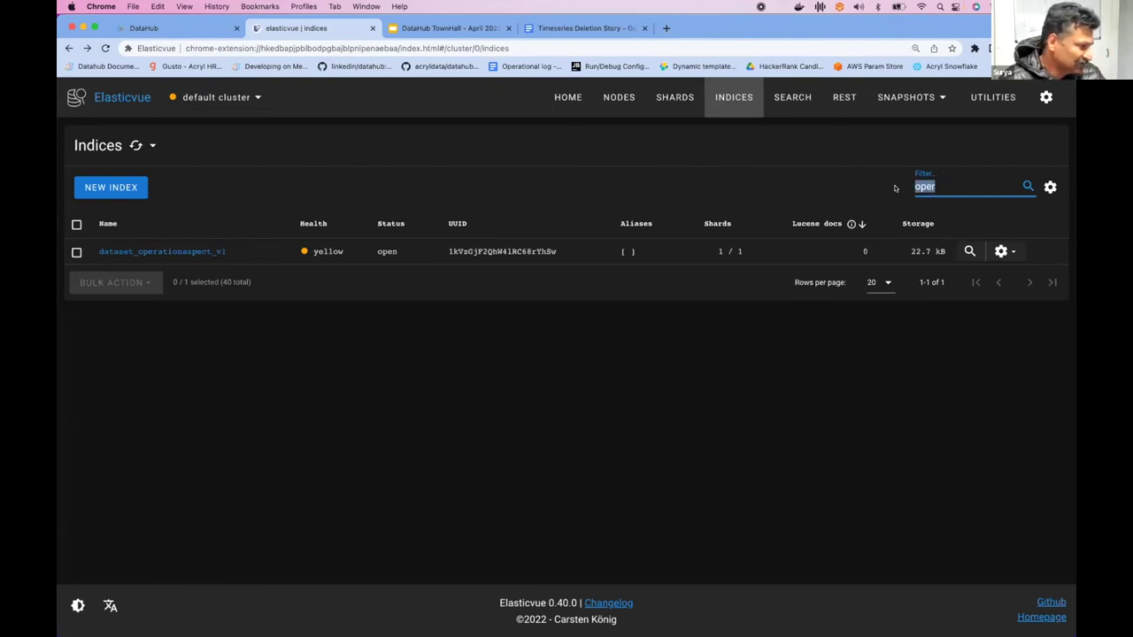
type("profi")
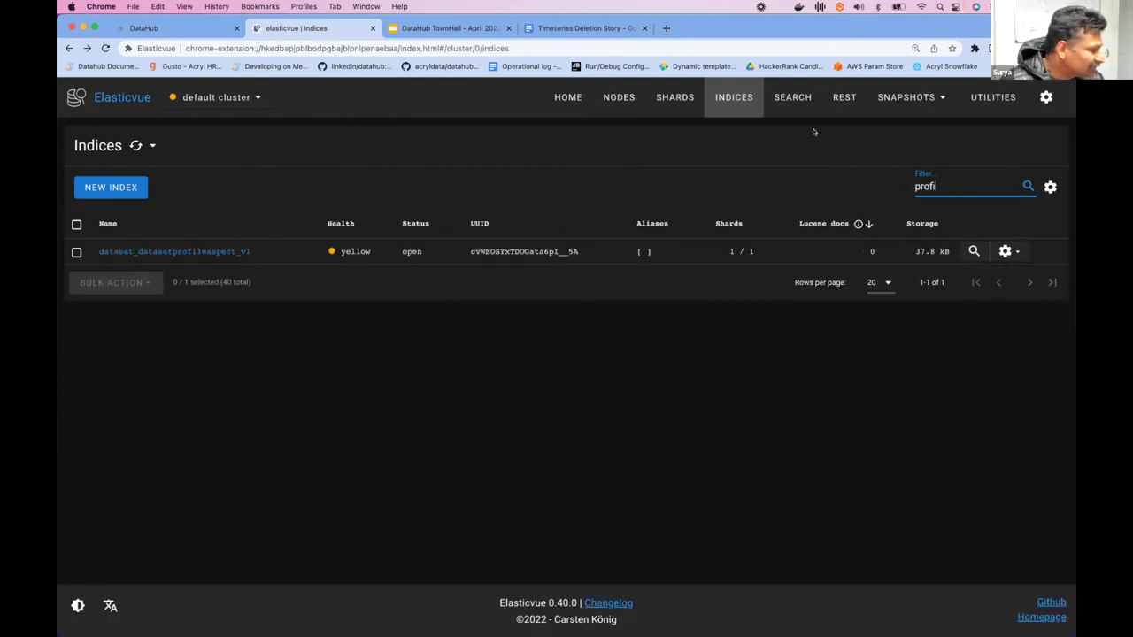
left_click(208, 402)
key("super+r")
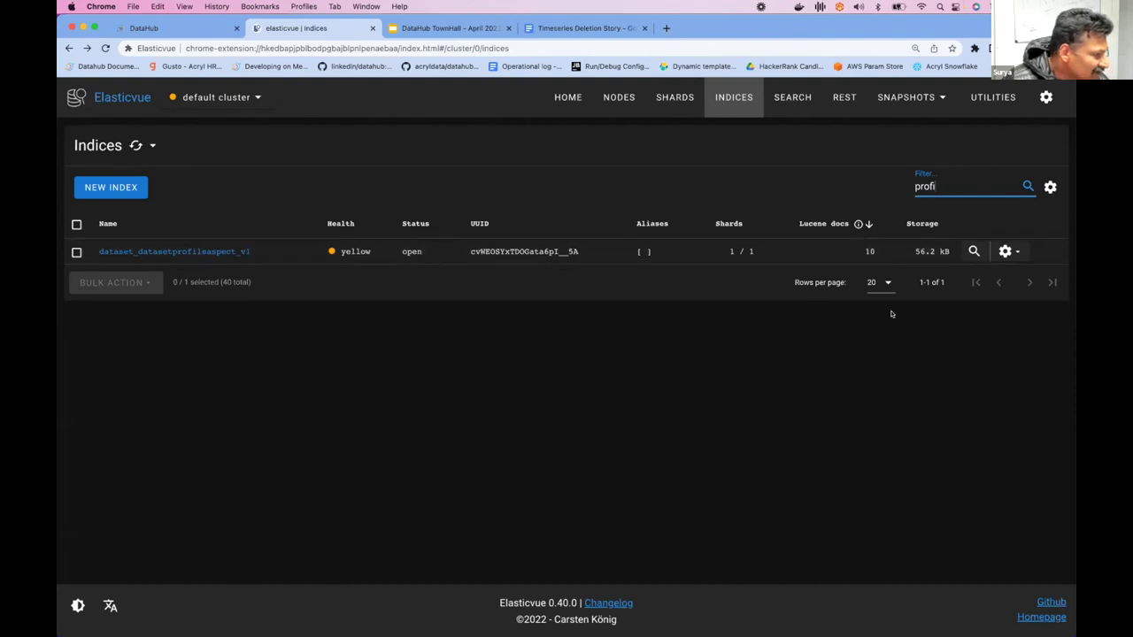
Switch to the IntelliJ IDEA terminal, run datahub delete -p snowflake --hard and accept both deletion confirmations with y.
key("super+Tab")
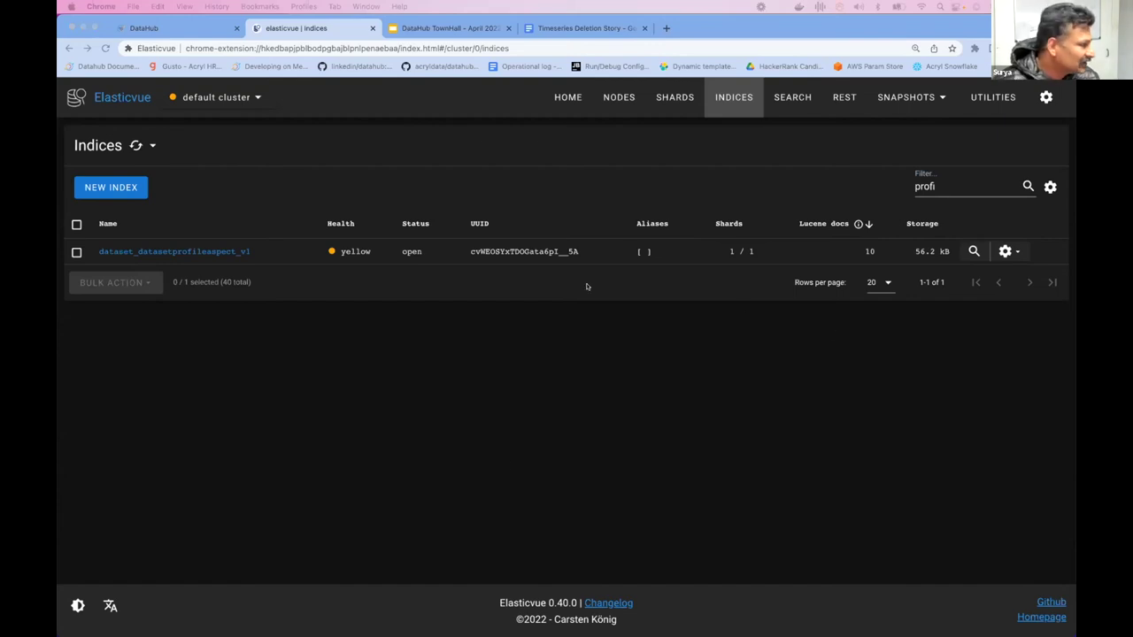
key("super+Tab")
key("super+Tab")
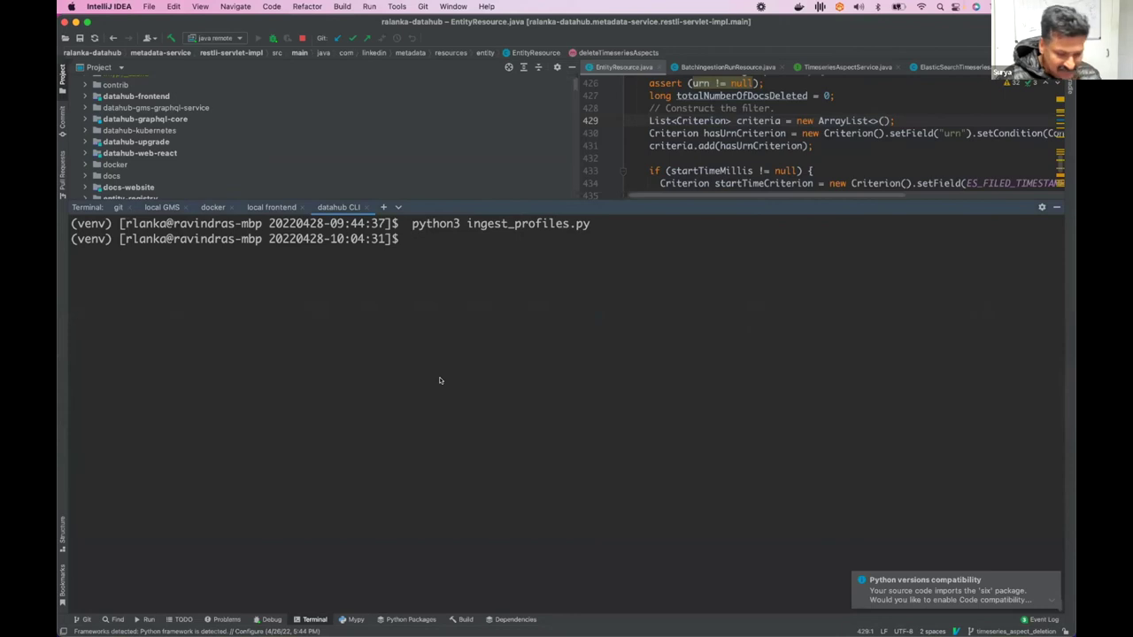
type("datahub delete -p snowflake --hard")
key("Return")
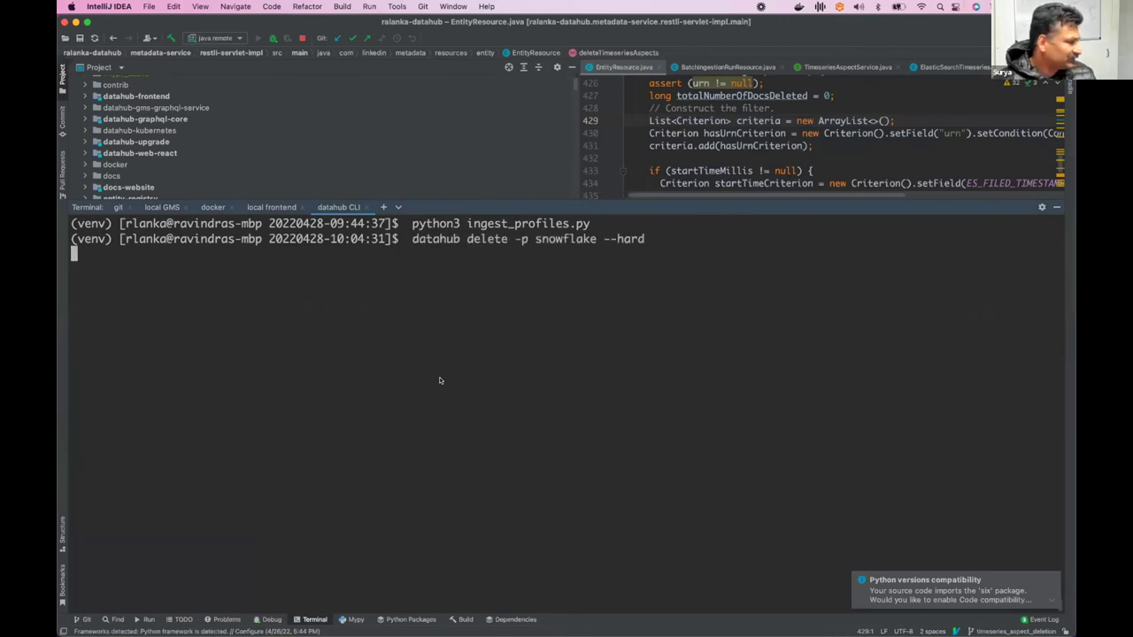
type("y")
key("Return")
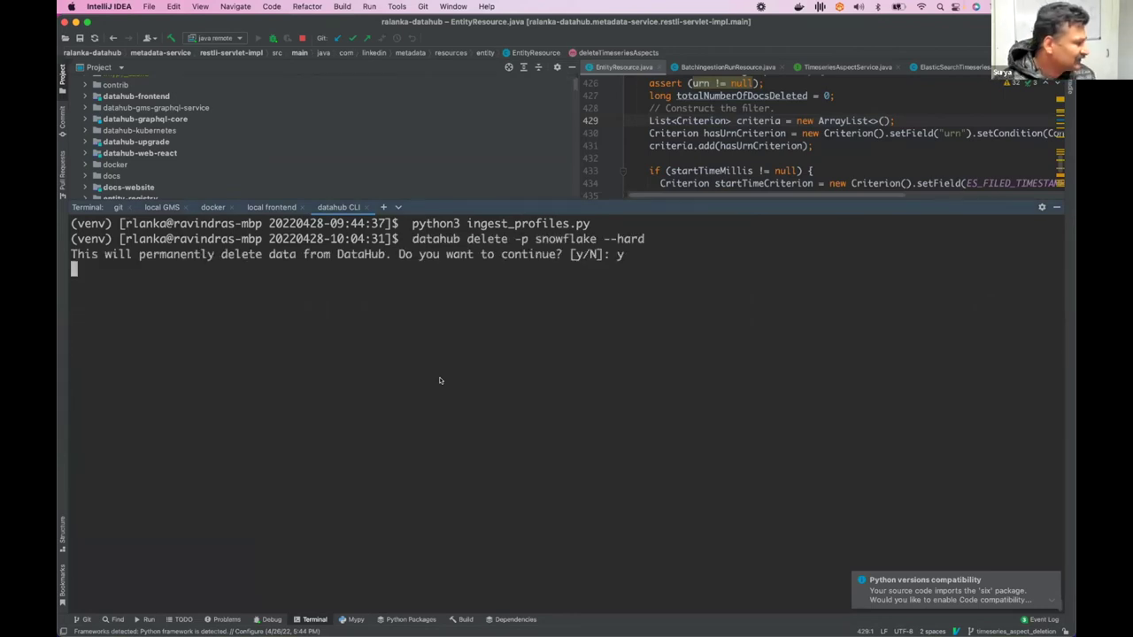
type("y")
key("Return")
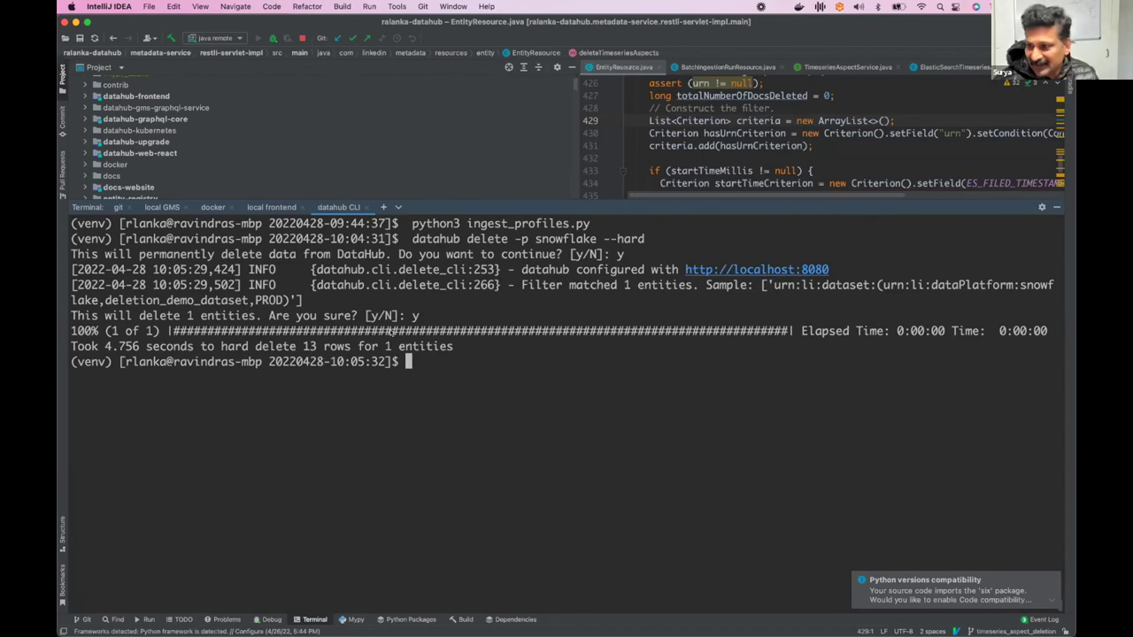
Switch to Chrome and reload the Elasticvue indices to check the document count of the dataset profile index.
key("super+Tab")
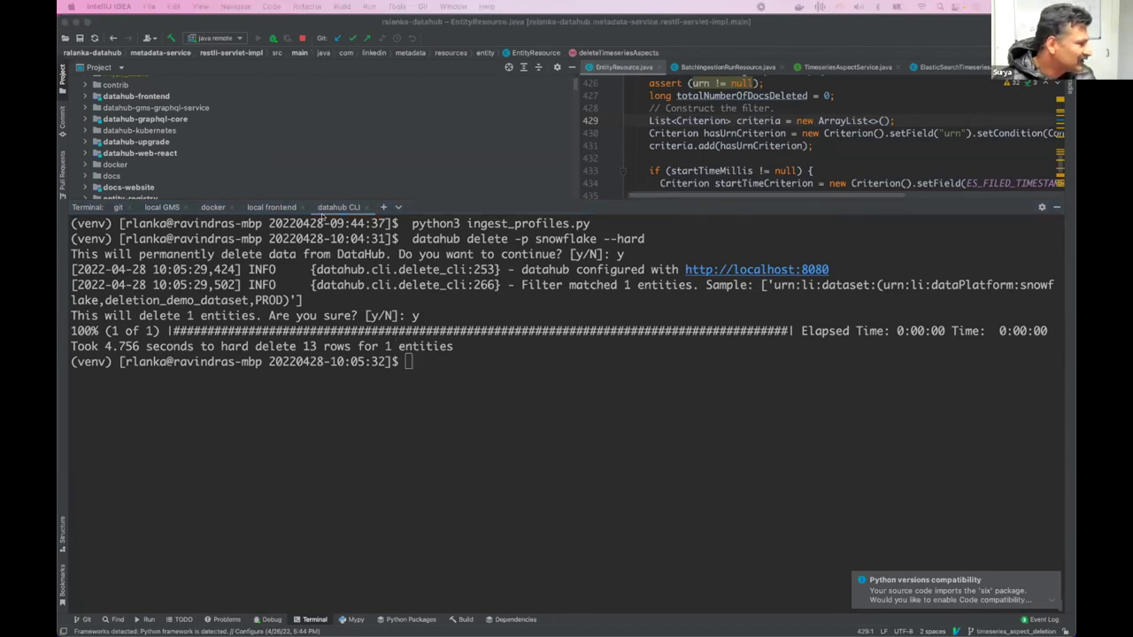
key("super+Tab")
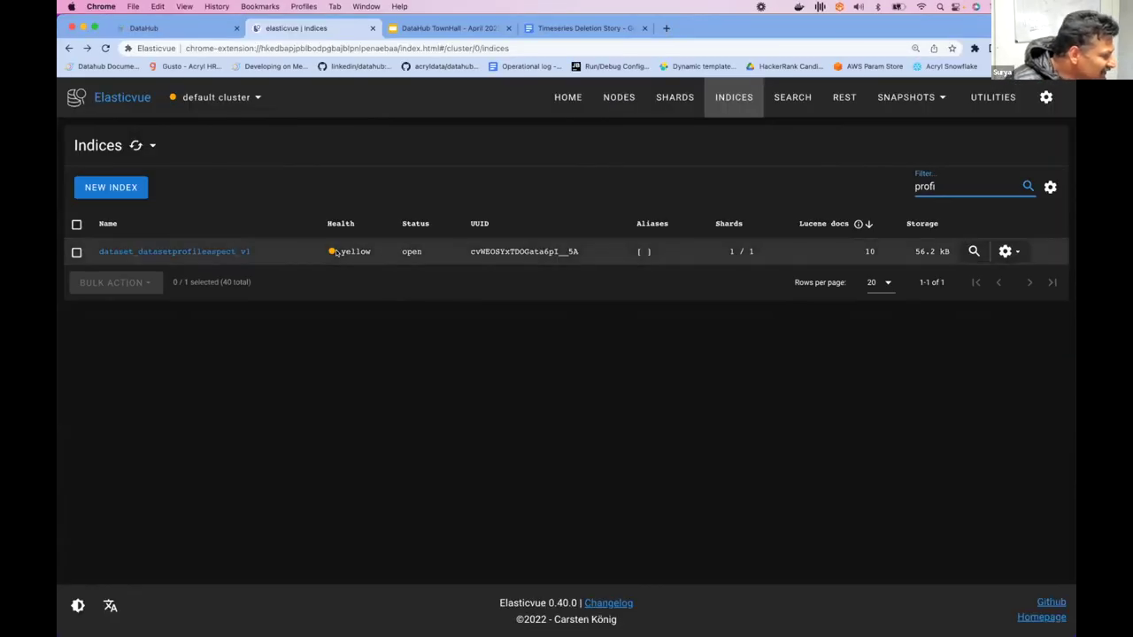
key("super+r")
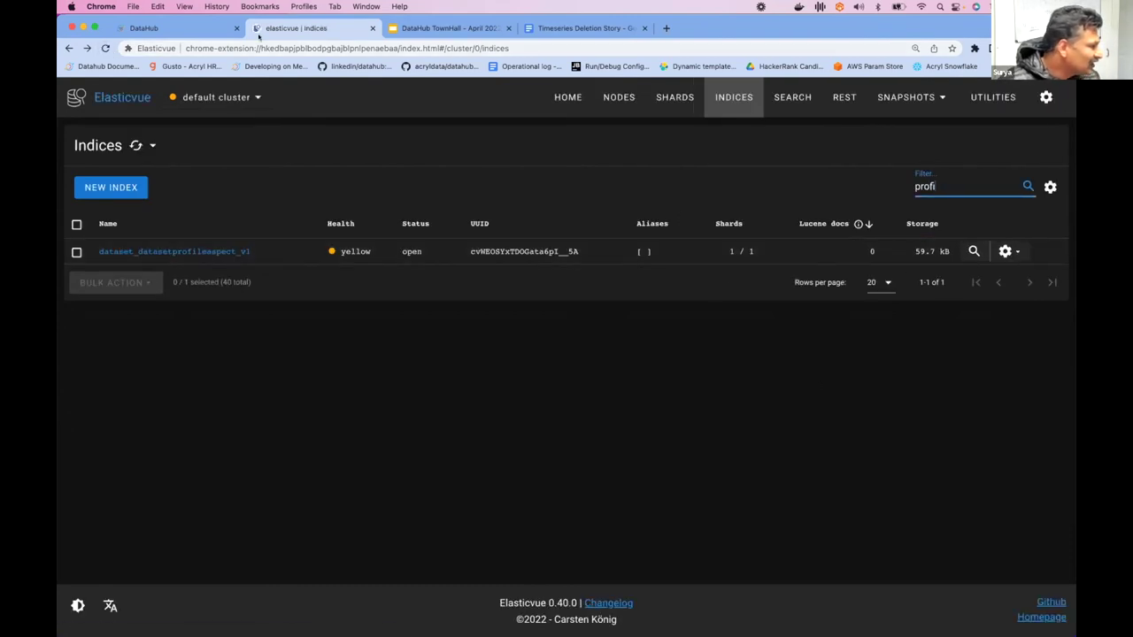
Reload the Stats page of deletion_demo_dataset in DataHub, and return to the Elasticvue indices.
left_click(177, 27)
left_click(104, 48)
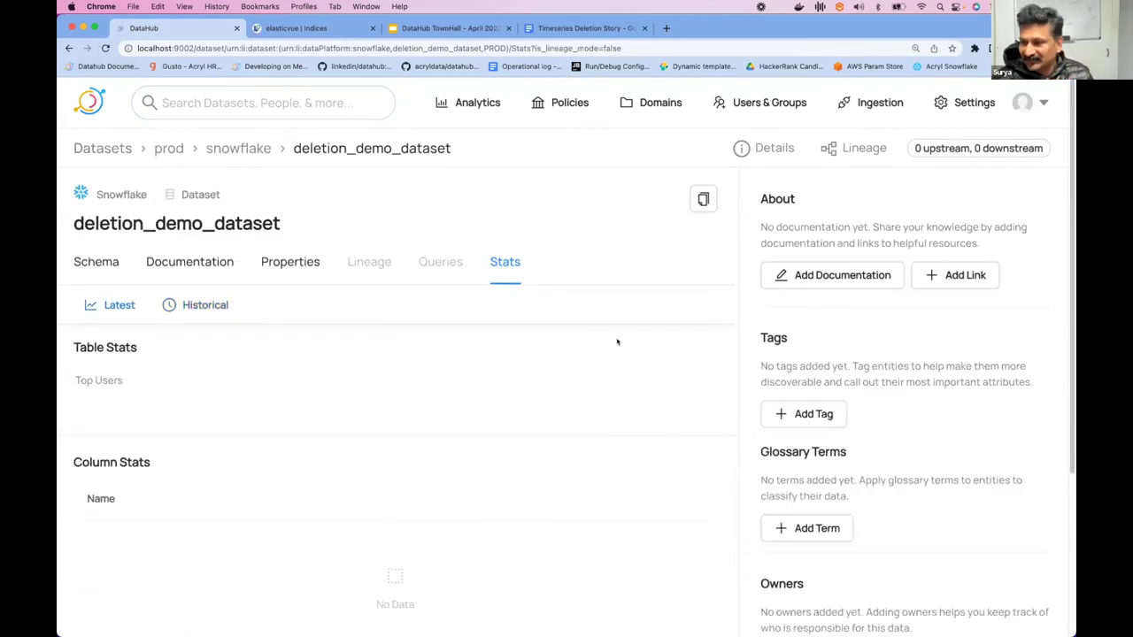
left_click(314, 29)
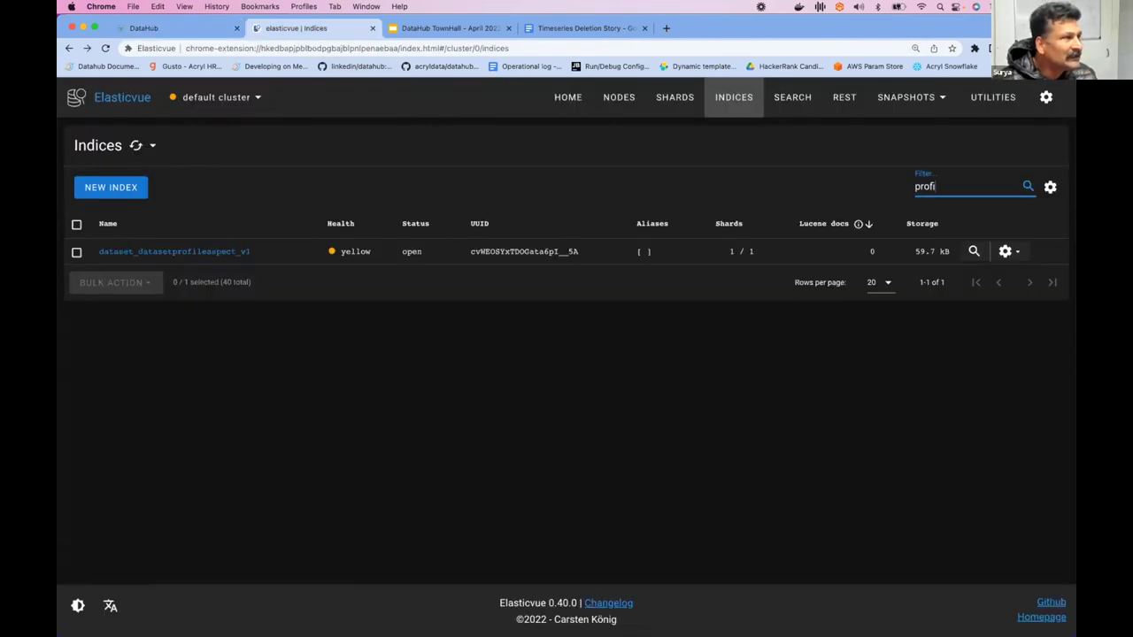
Switch to the IntelliJ IDEA terminal and run datahub ingest -c ~/recipes/redshift/usage.yml to ingest the Redshift usage data.
key("super+Tab")
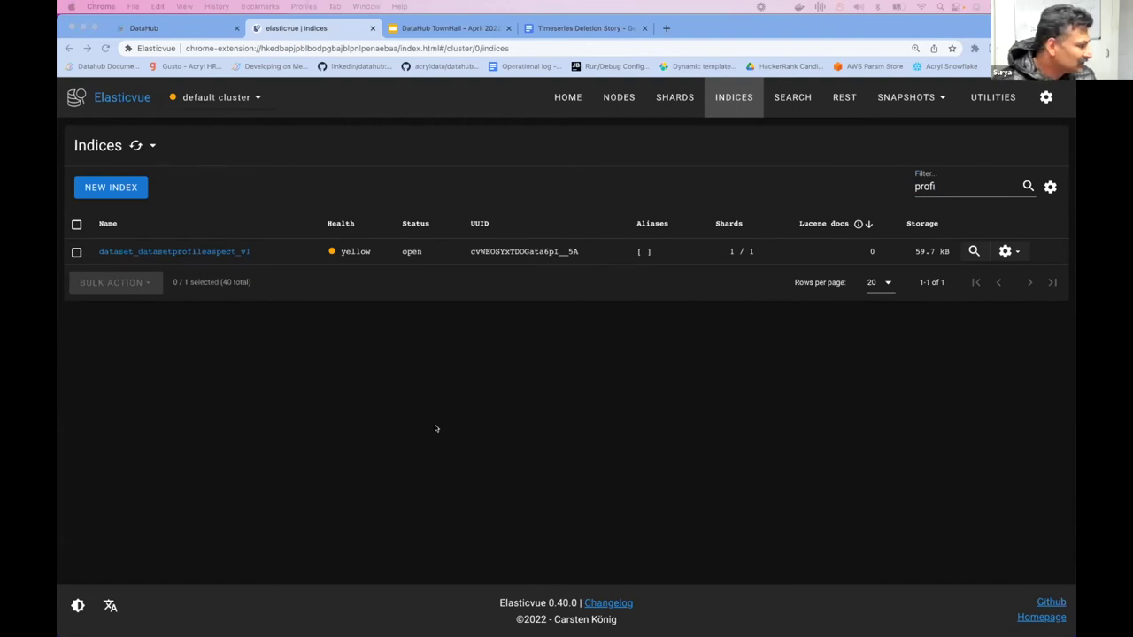
key("super+Tab")
key("super+Tab")
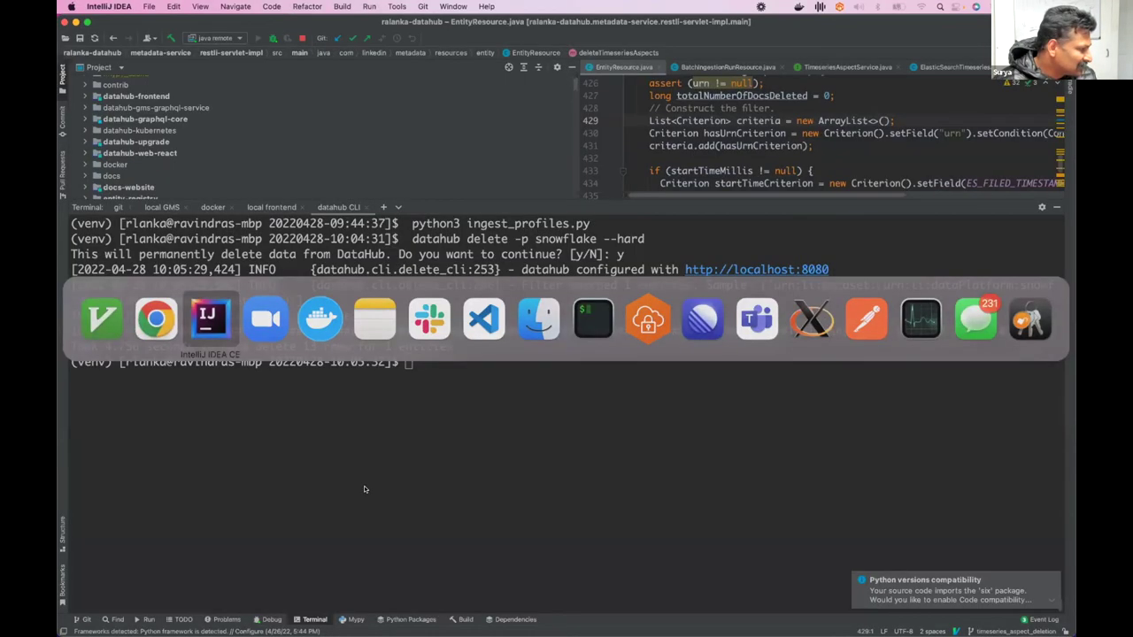
type("datahub ingest -c ~/recipes/redshift/usage.yml")
key("Return")
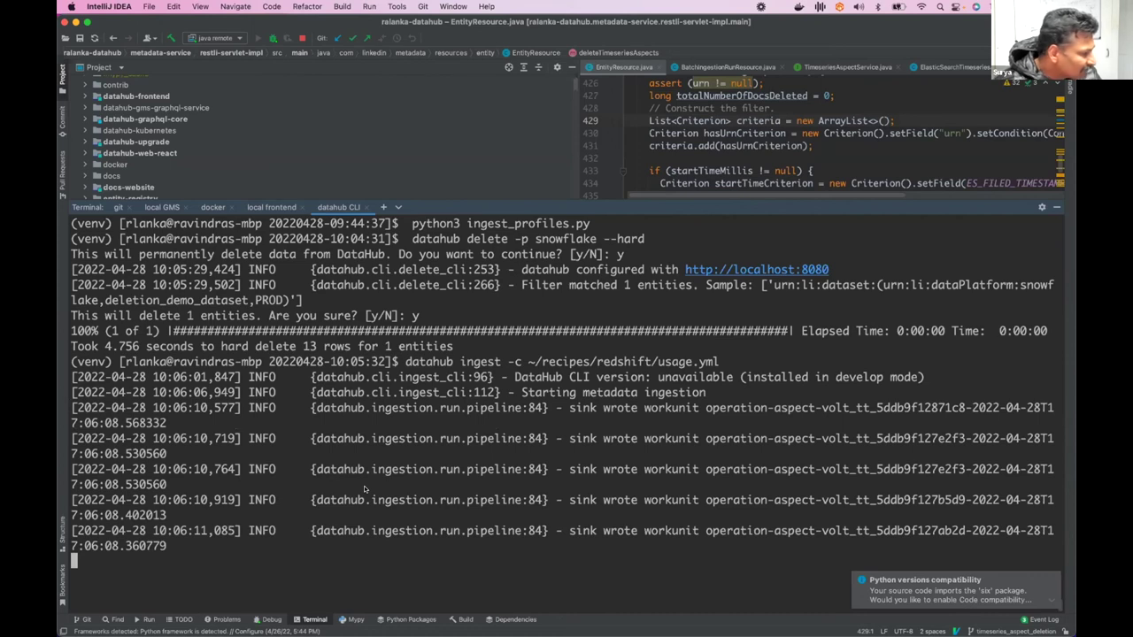
Switch to Chrome, filter the Elasticvue indices by "oper" and reload the list to check the operation aspect index.
key("super+Tab")
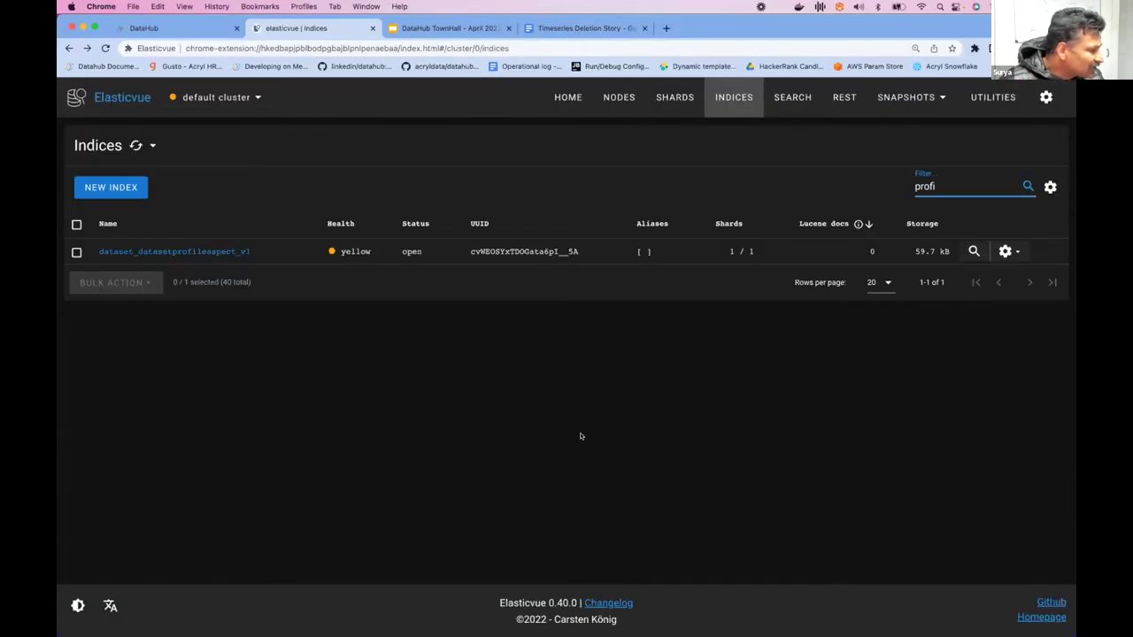
double_click(936, 186)
type("oper")
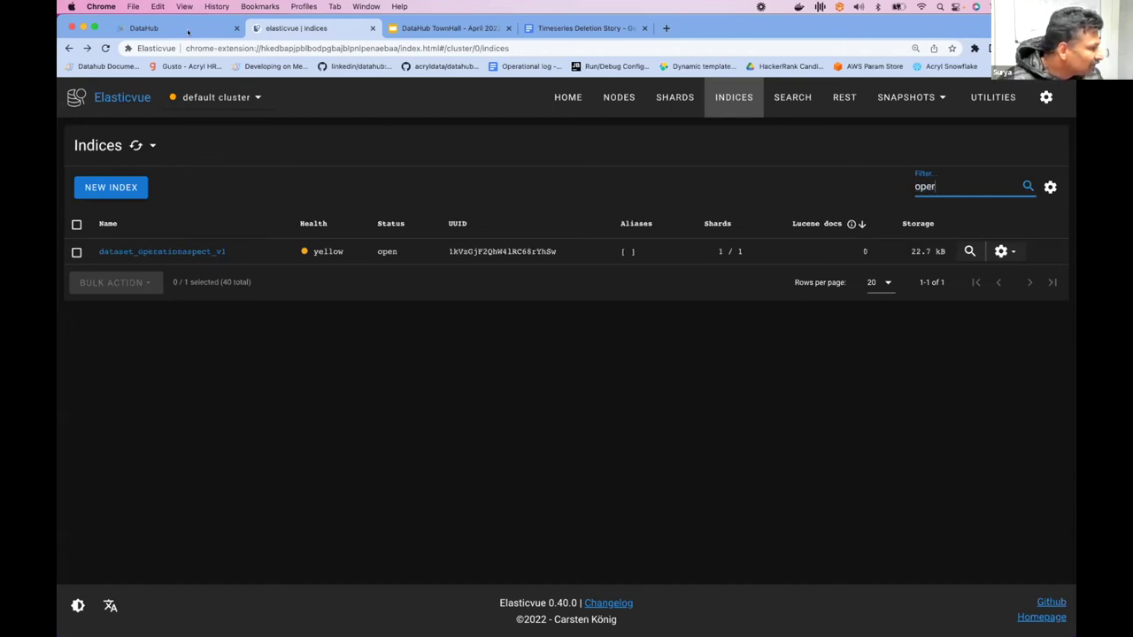
key("super+r")
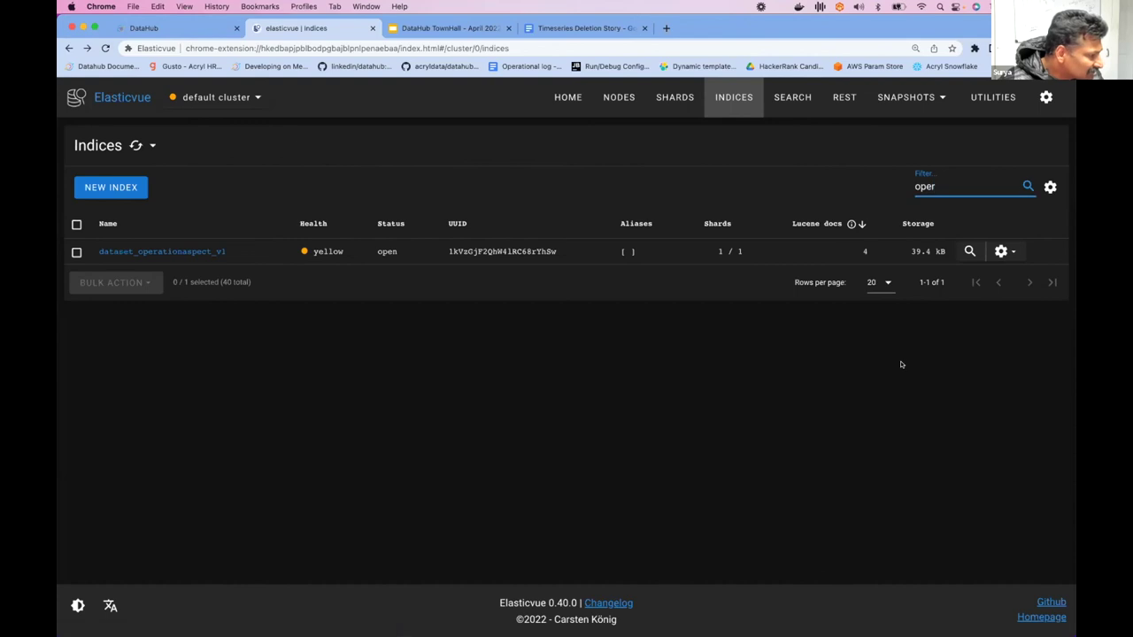
Switch to the IntelliJ IDEA terminal, run datahub ingest list-runs and select the run ID test_redshift_usage_run in the output.
key("super+Tab")
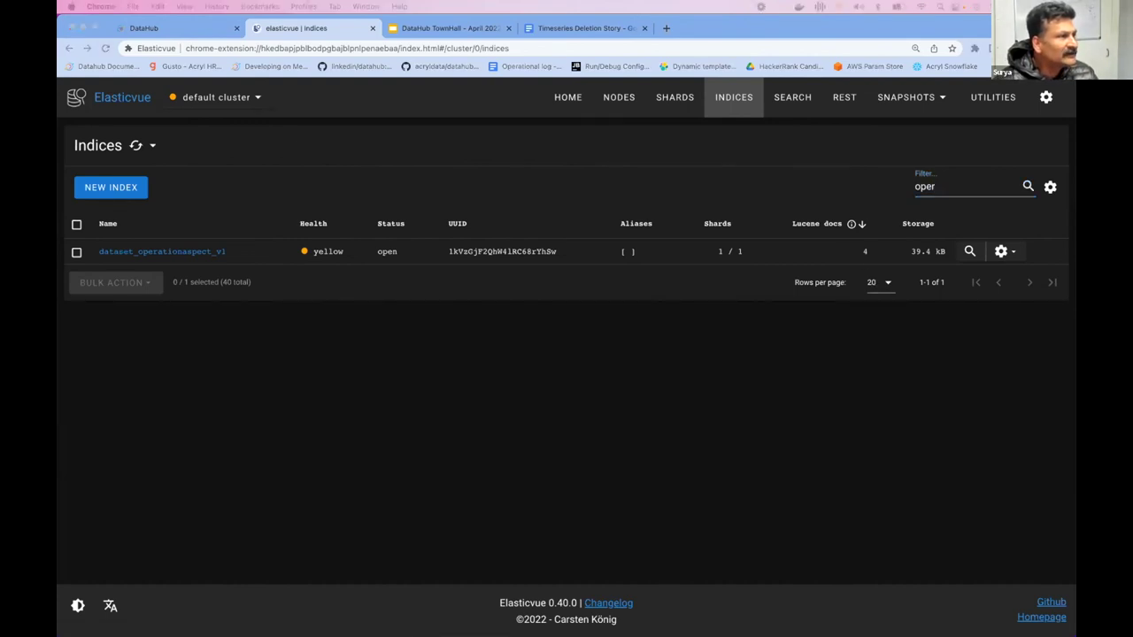
key("super+Tab")
key("super+Tab")
key("Tab")
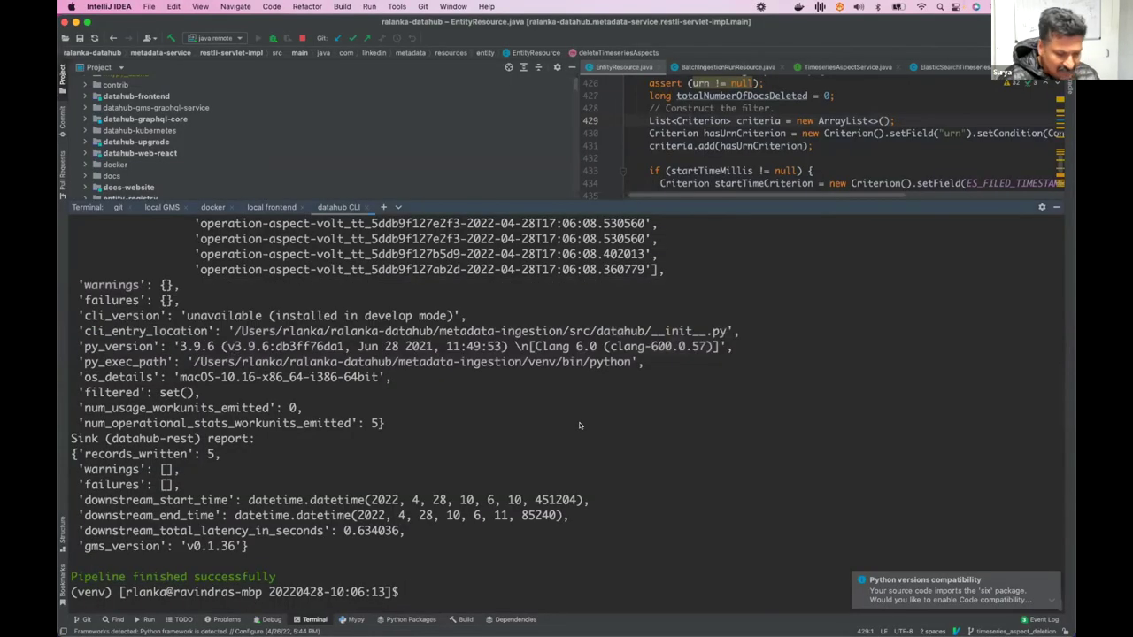
key("Up")
key("Up")
key("Return")
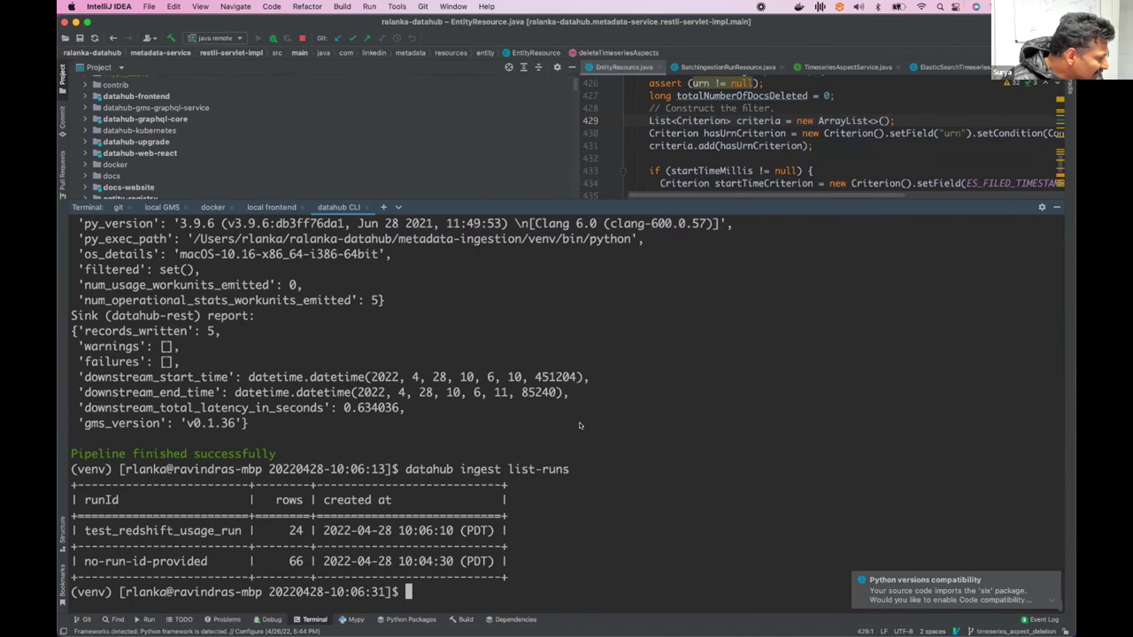
double_click(197, 531)
scroll(921, 237, "up", 1)
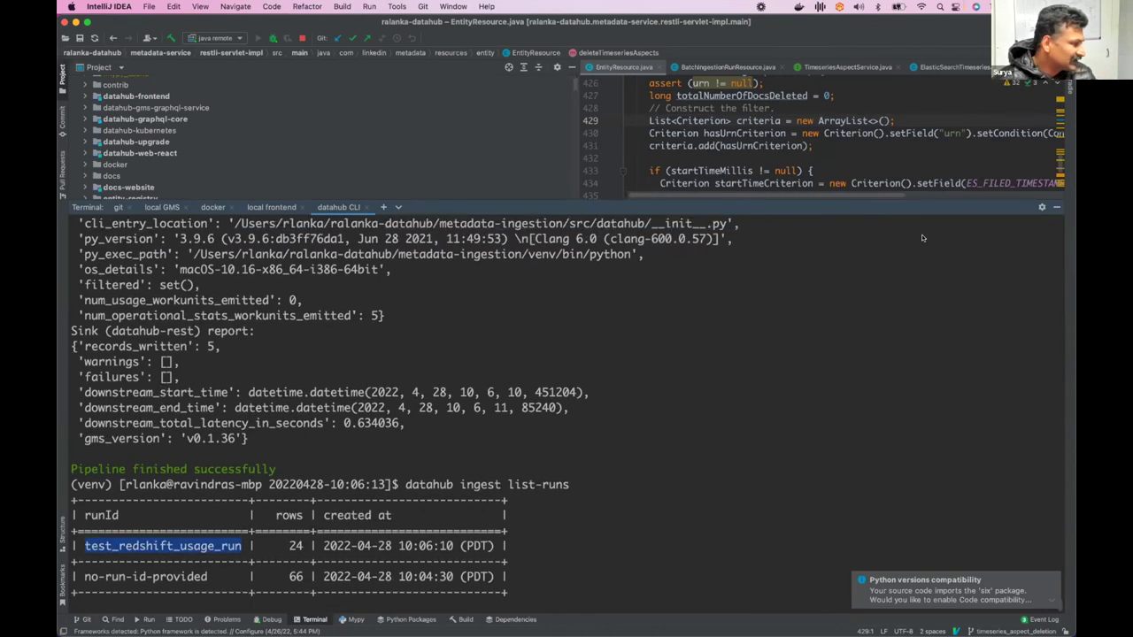
Run datahub ingest rollback --run-id test_redshift_usage_run in the terminal and answer y to roll back the Redshift usage run.
key("super+Tab")
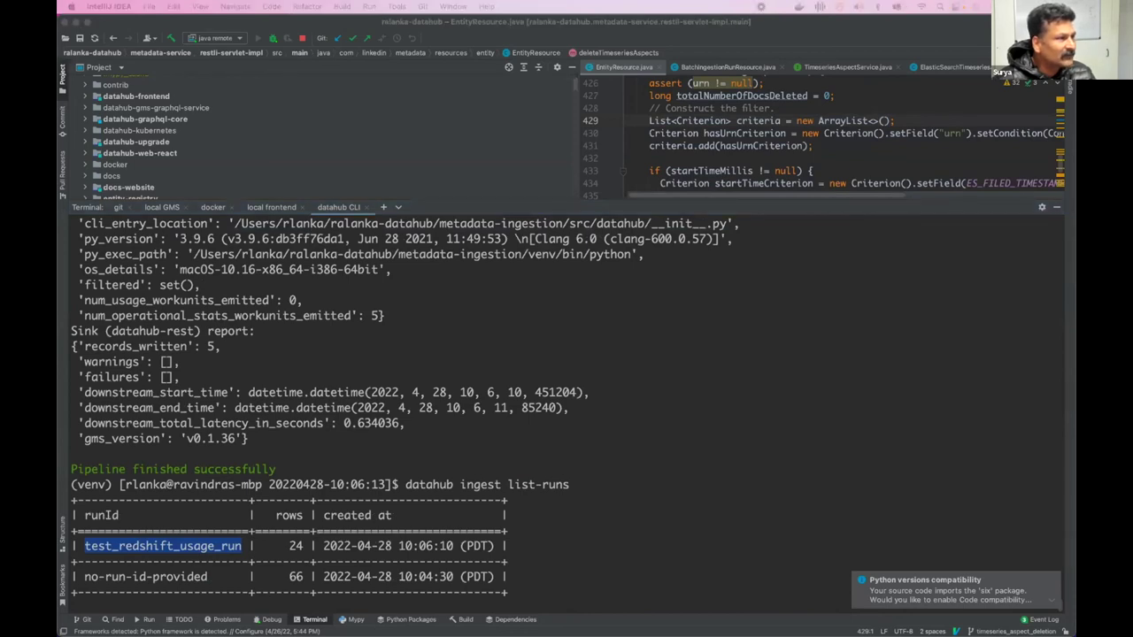
left_click(590, 508)
scroll(600, 465, "down", 1)
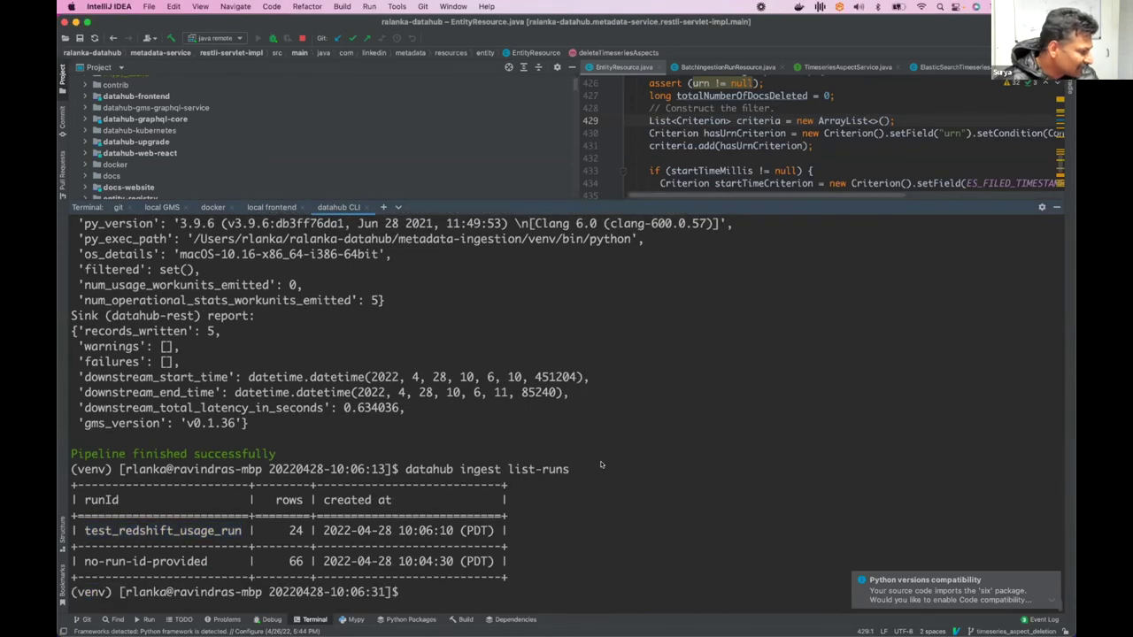
type("datahub ingest rollback --run-id test_redshift_usage_run")
key("Return")
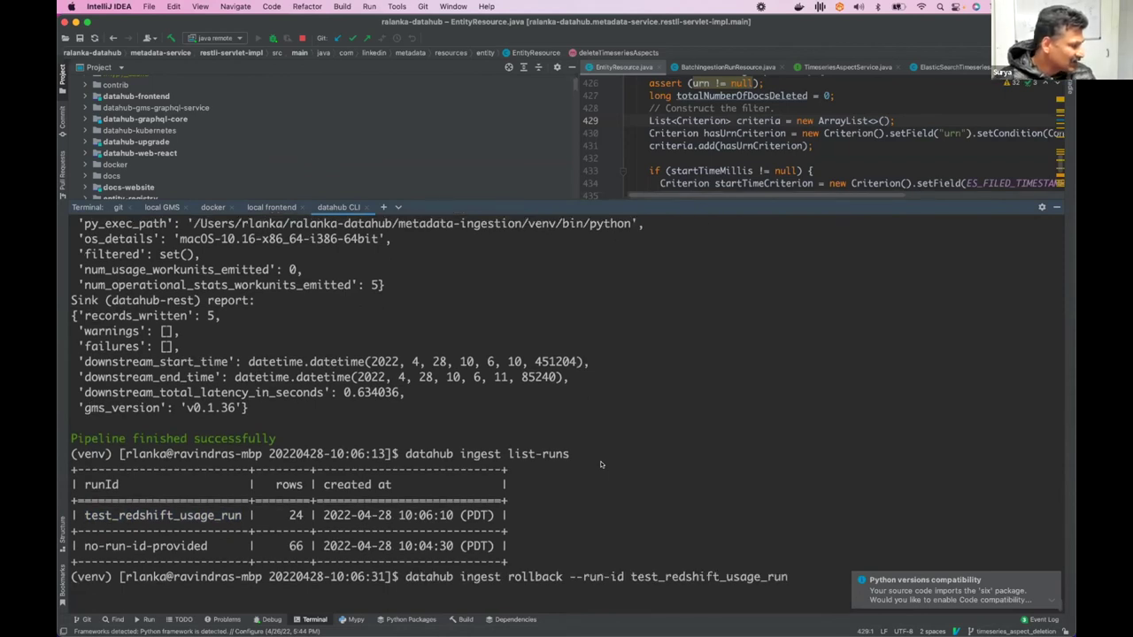
type("y")
key("Return")
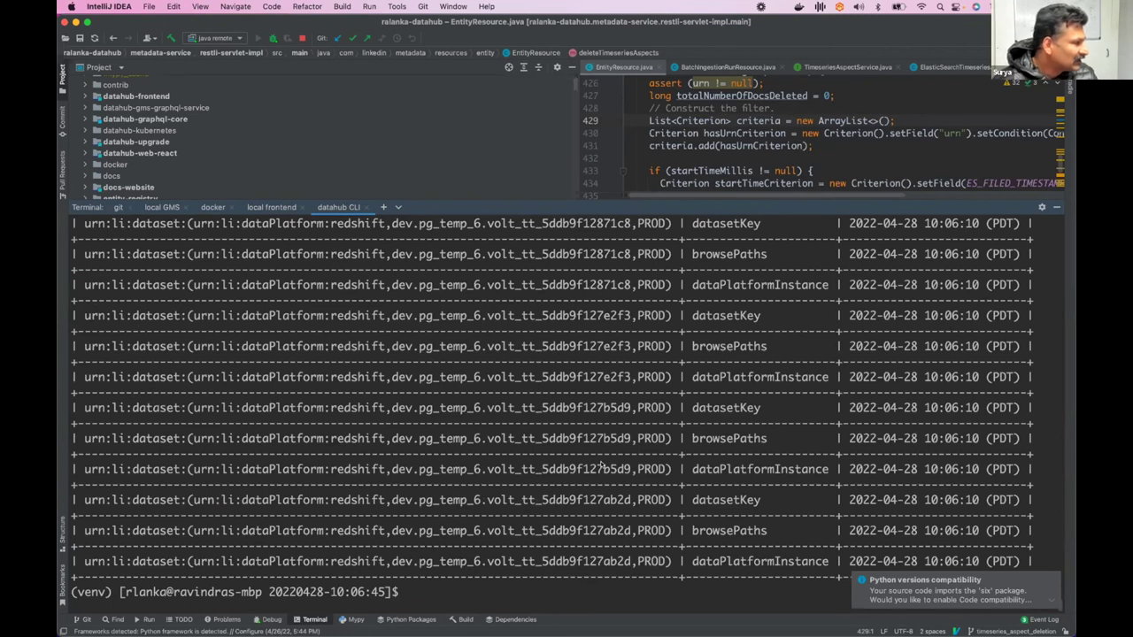
Switch to Chrome and reload the Elasticvue indices to check the operation aspect index after the rollback.
key("super+Tab")
key("super+Tab")
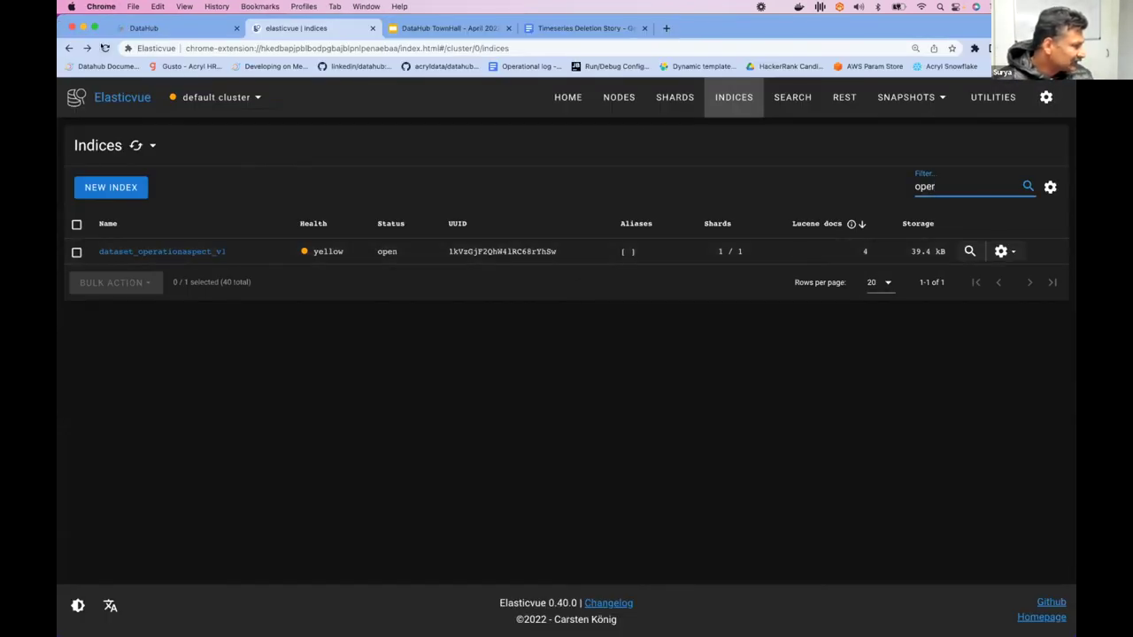
left_click(105, 48)
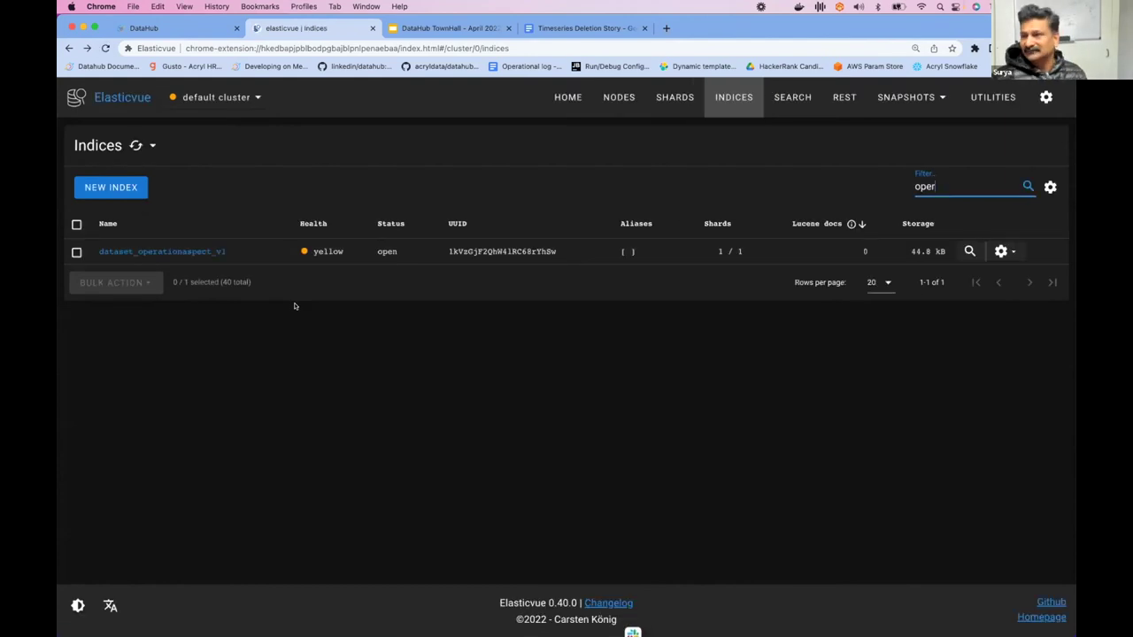